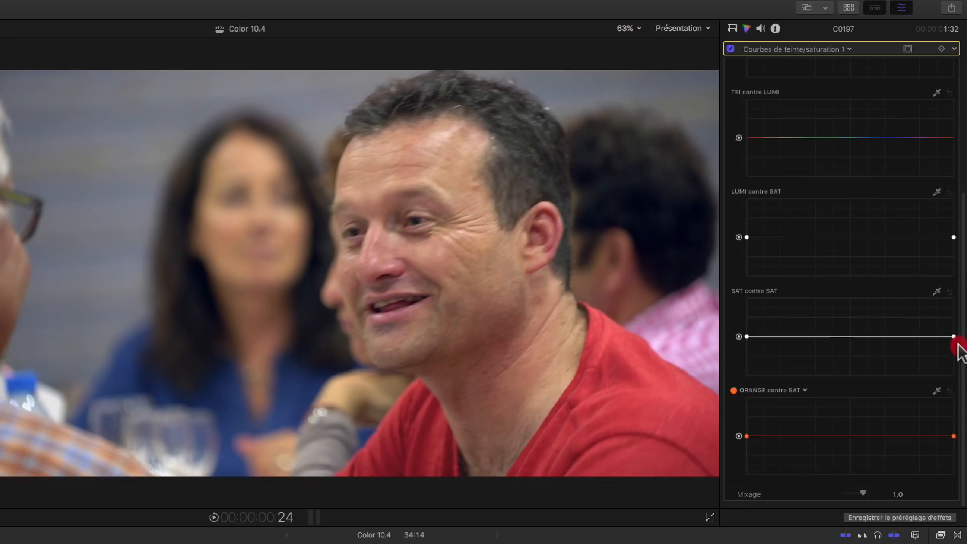
# Step: Show the hue/saturation curves one at a time and sample the man's red T-shirt for the hue vs hue curve (TEI contre TEI)
pyautogui.click(923, 65)
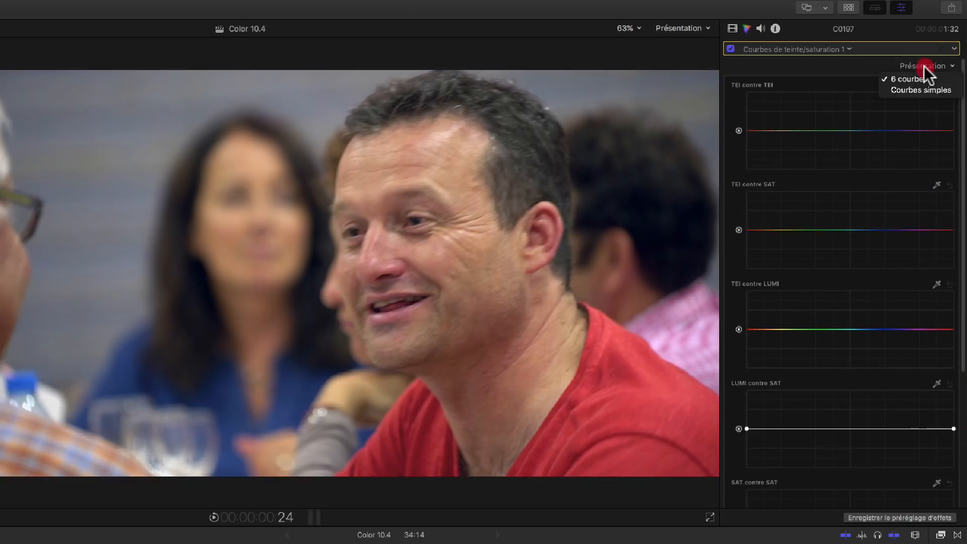
pyautogui.click(917, 86)
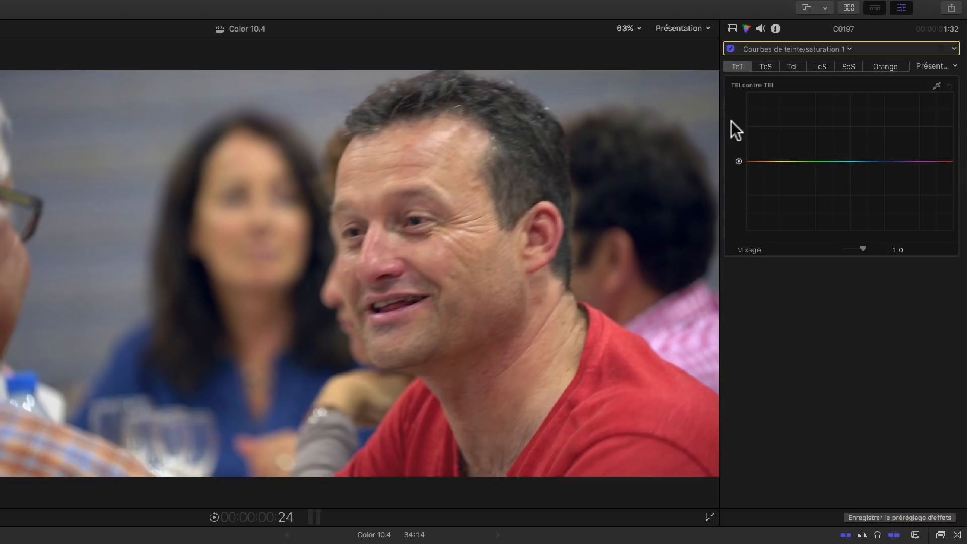
pyautogui.click(937, 86)
pyautogui.moveTo(626, 403); pyautogui.dragTo(653, 440)
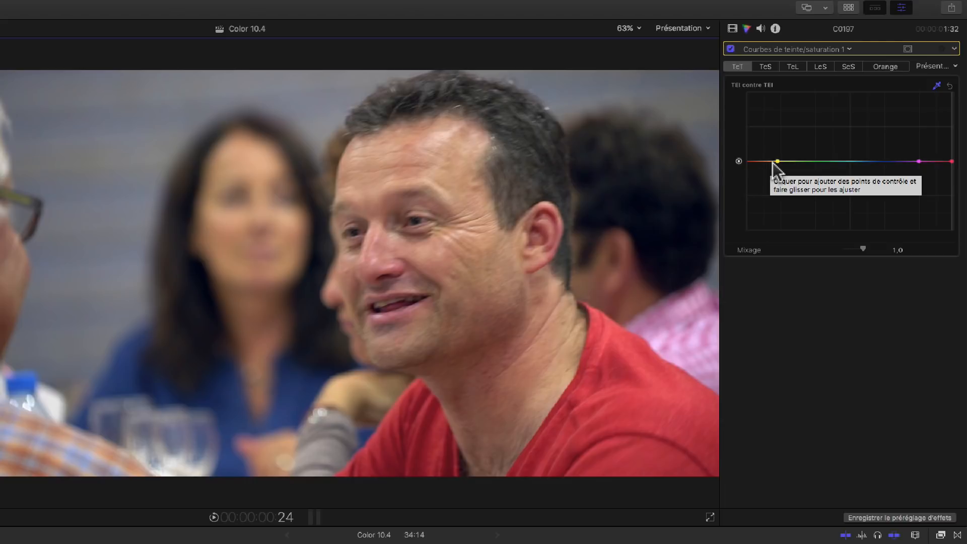
# Step: Lower the red control point slightly on the TEI contre TEI curve to shift the T-shirt towards orange
pyautogui.click(952, 161)
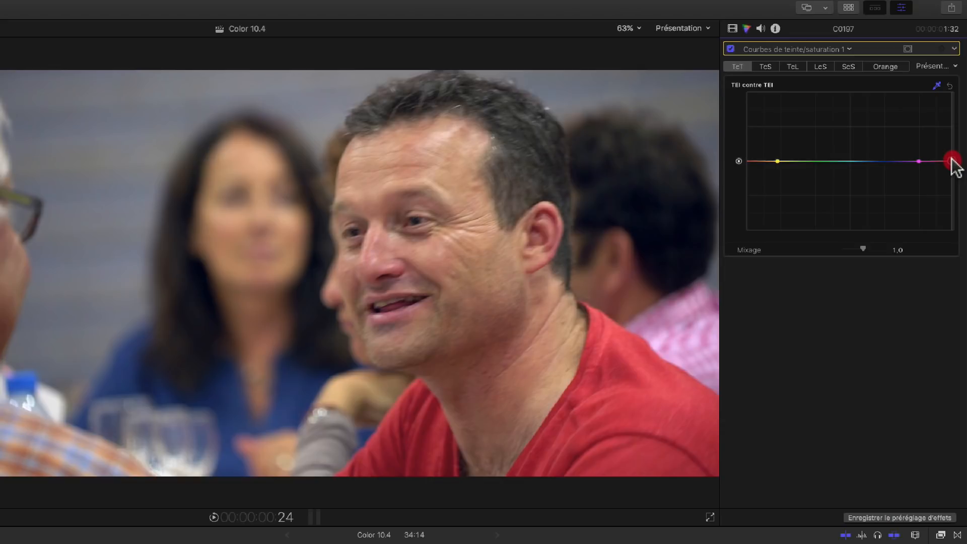
pyautogui.moveTo(952, 159); pyautogui.dragTo(955, 167)
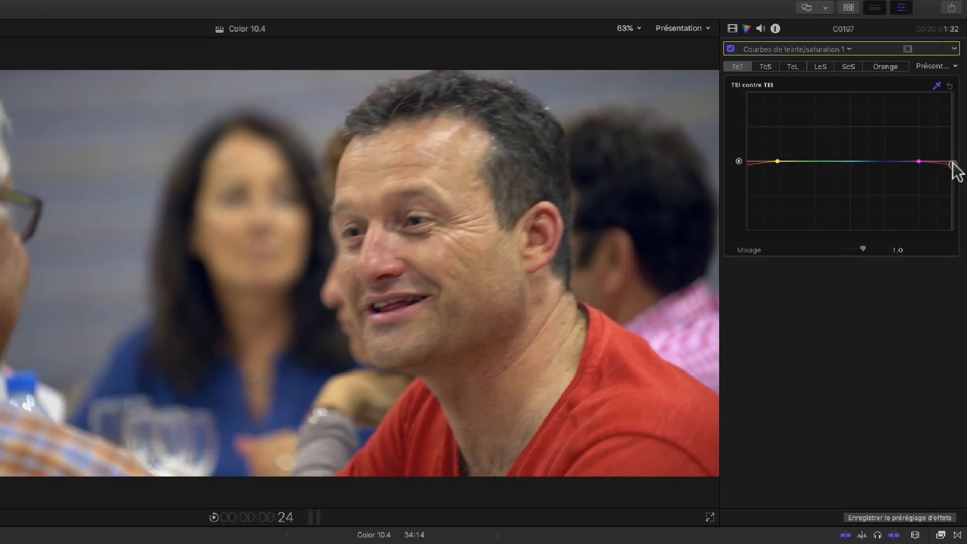
pyautogui.click(952, 165)
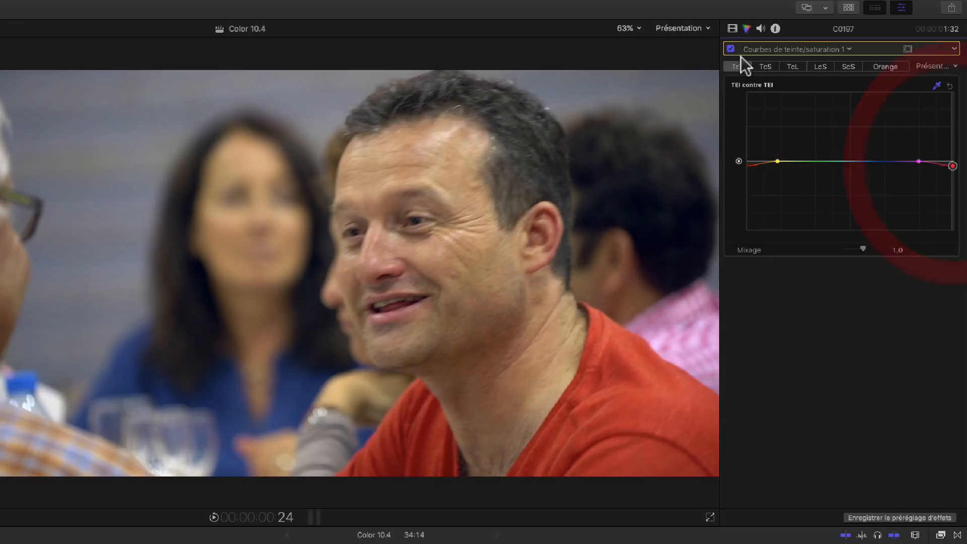
# Step: Compare the image with and without the hue/saturation curves correction by toggling it several times, leaving it enabled
pyautogui.click(731, 48)
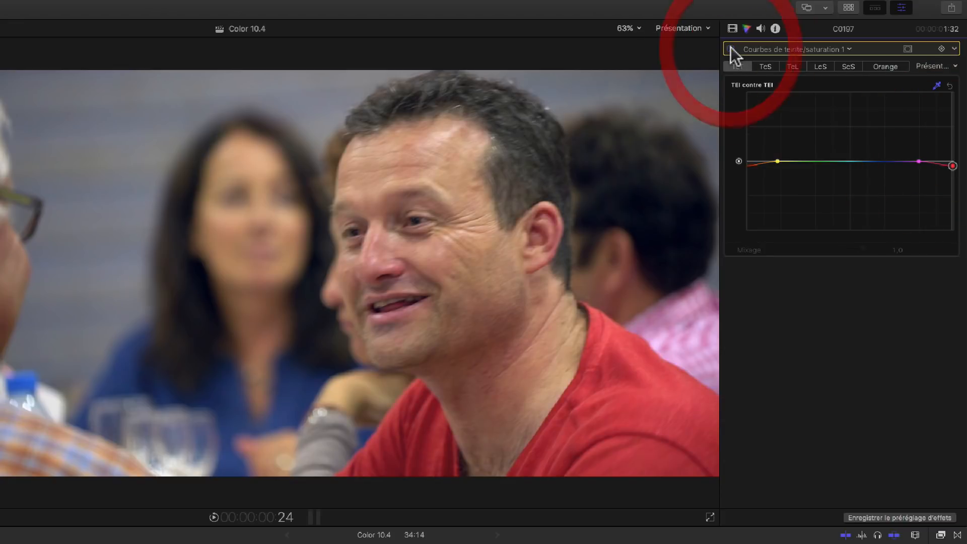
pyautogui.click(731, 49)
pyautogui.click(731, 49)
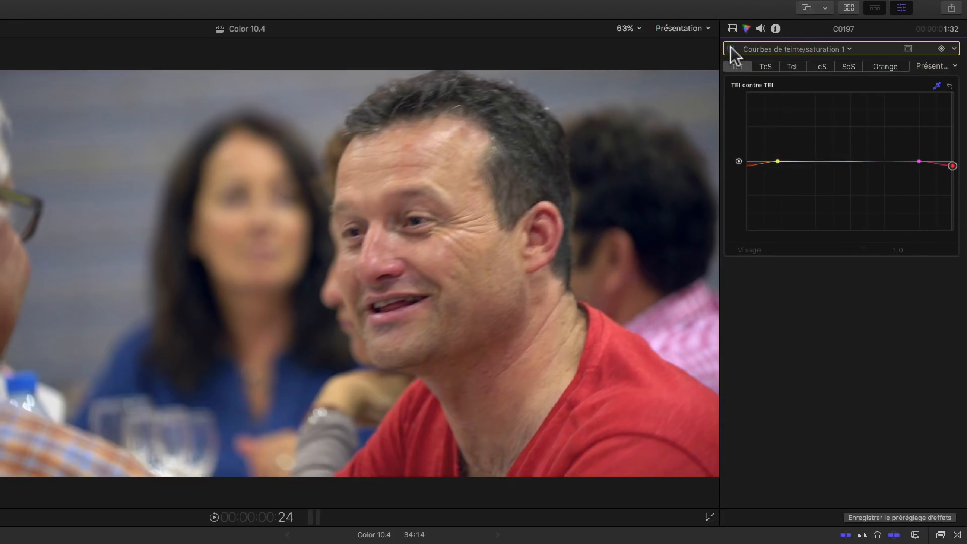
pyautogui.click(731, 48)
pyautogui.click(731, 49)
pyautogui.click(731, 48)
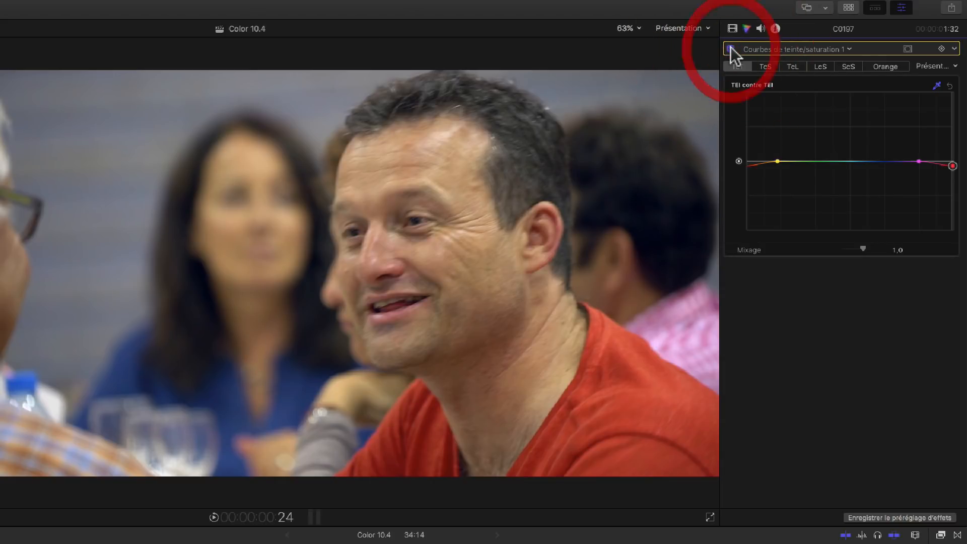
pyautogui.click(731, 49)
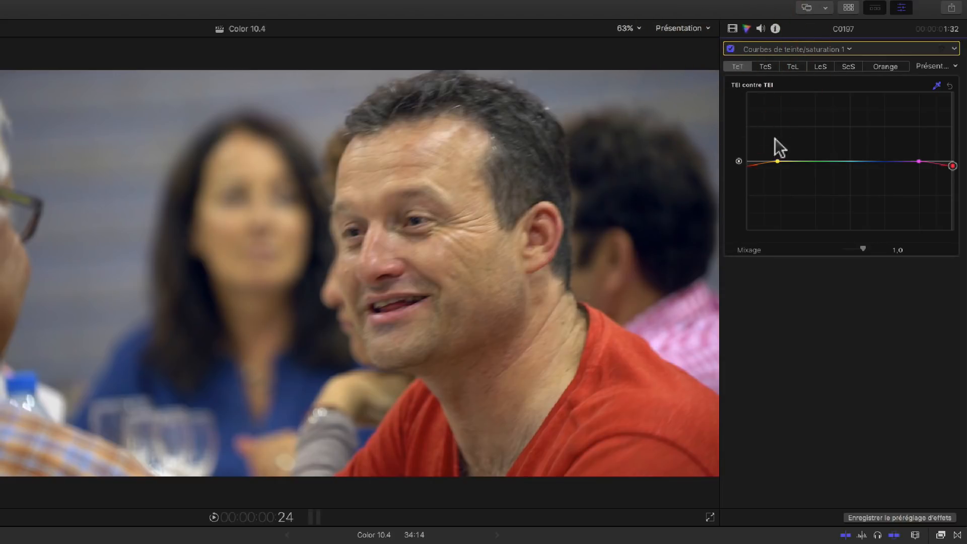
# Step: Bring the magenta and yellow control points closer to the red point to narrow the range of hues affected
pyautogui.click(920, 160)
pyautogui.click(932, 160)
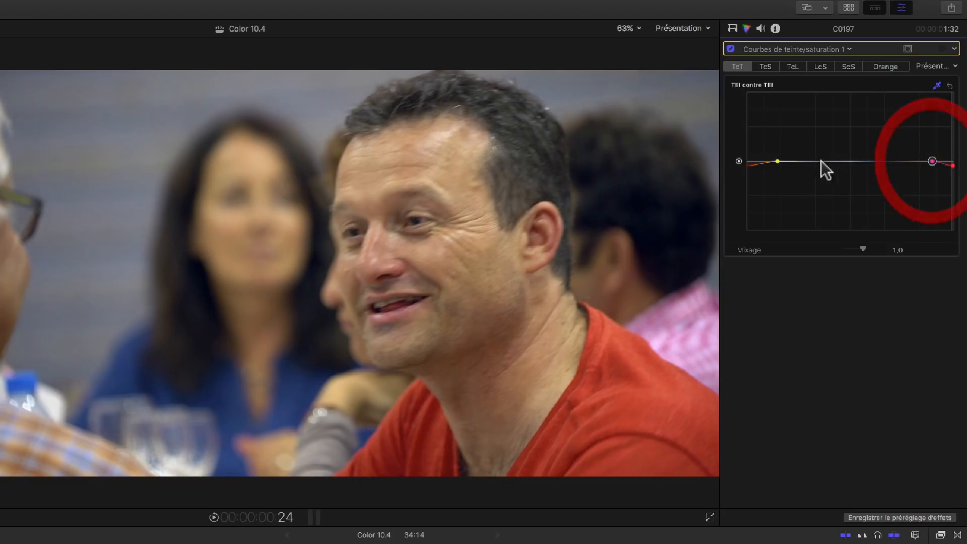
pyautogui.moveTo(778, 160); pyautogui.dragTo(764, 160)
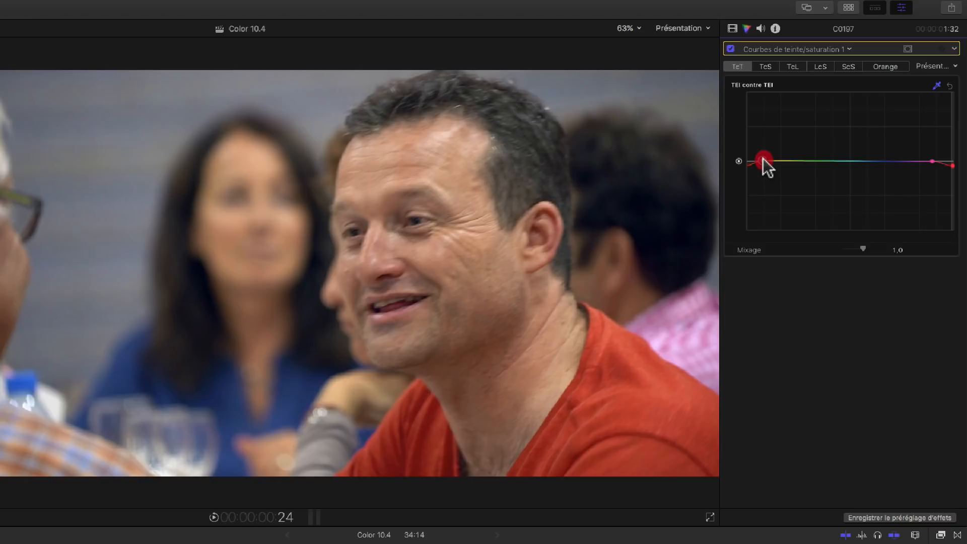
pyautogui.moveTo(762, 160); pyautogui.dragTo(760, 161)
pyautogui.moveTo(933, 161); pyautogui.dragTo(936, 161)
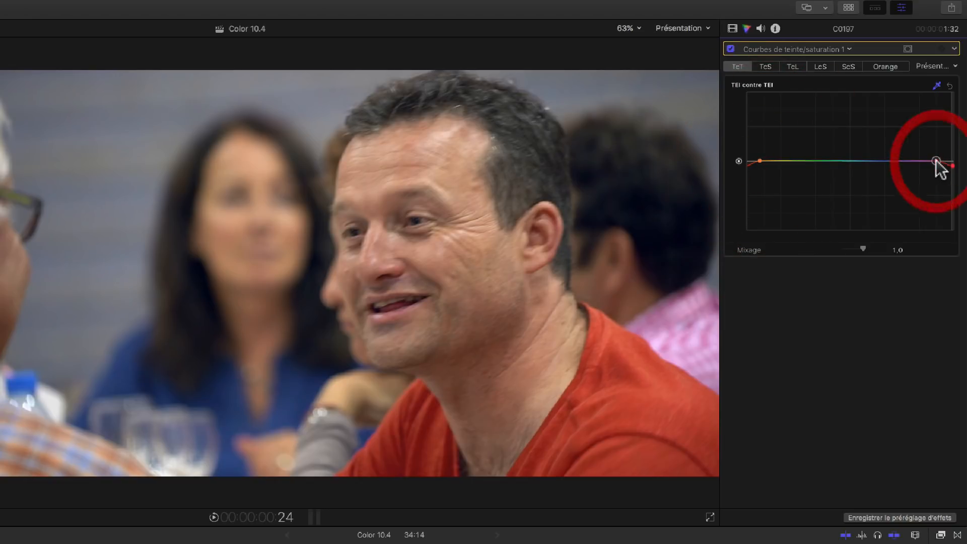
# Step: Compare the correction off and on, and fine-tune the red control point slightly lower on the TEI contre TEI curve
pyautogui.click(731, 49)
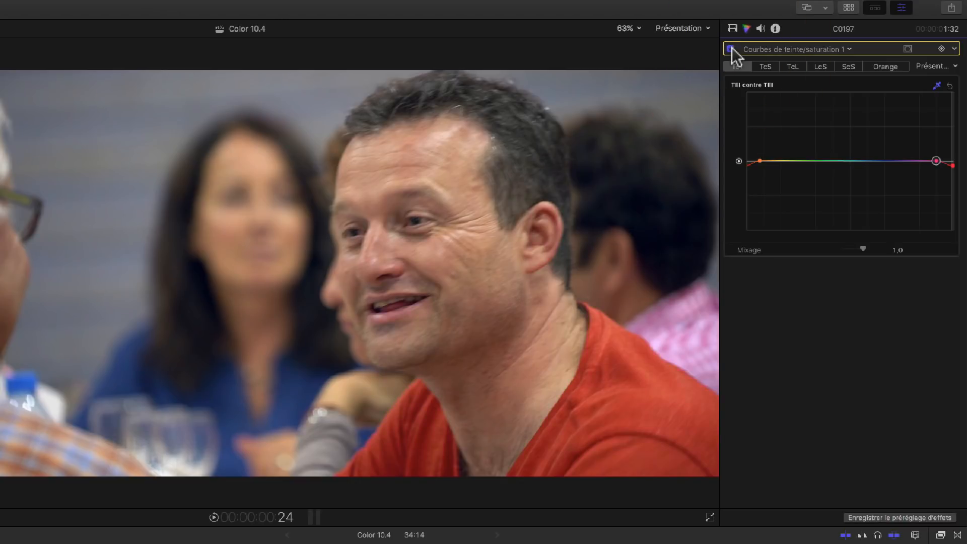
pyautogui.click(731, 49)
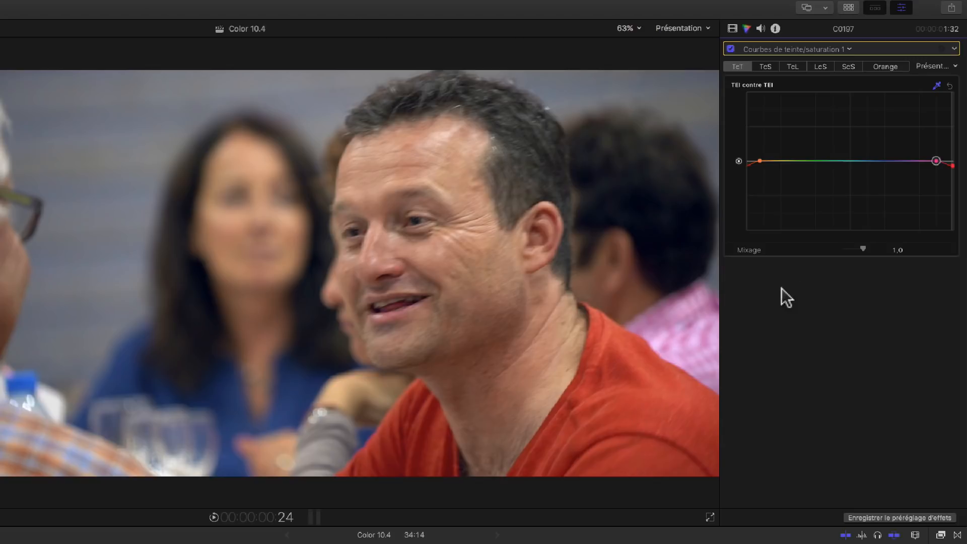
pyautogui.click(953, 166)
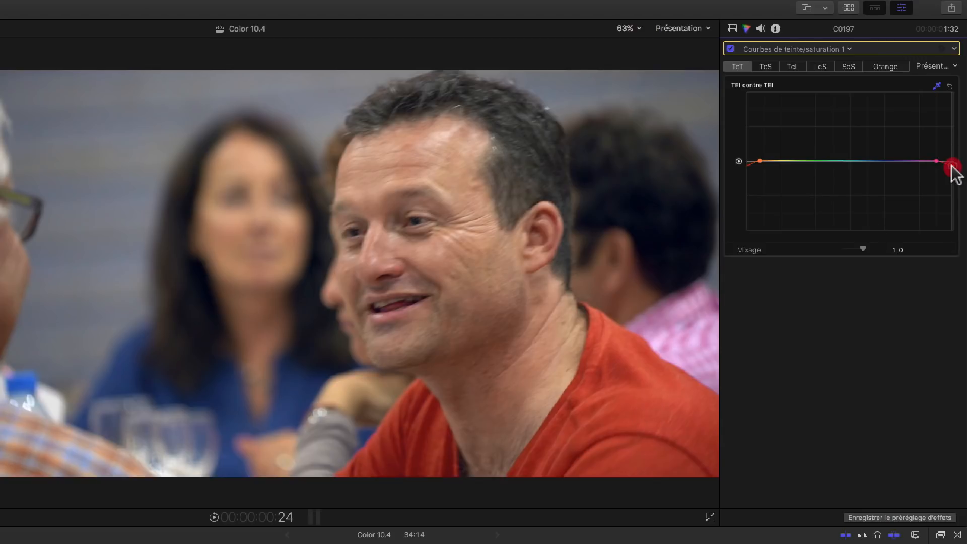
pyautogui.moveTo(952, 165)
pyautogui.mouseDown()
pyautogui.moveTo(955, 157)
pyautogui.moveTo(951, 168)
pyautogui.mouseUp()
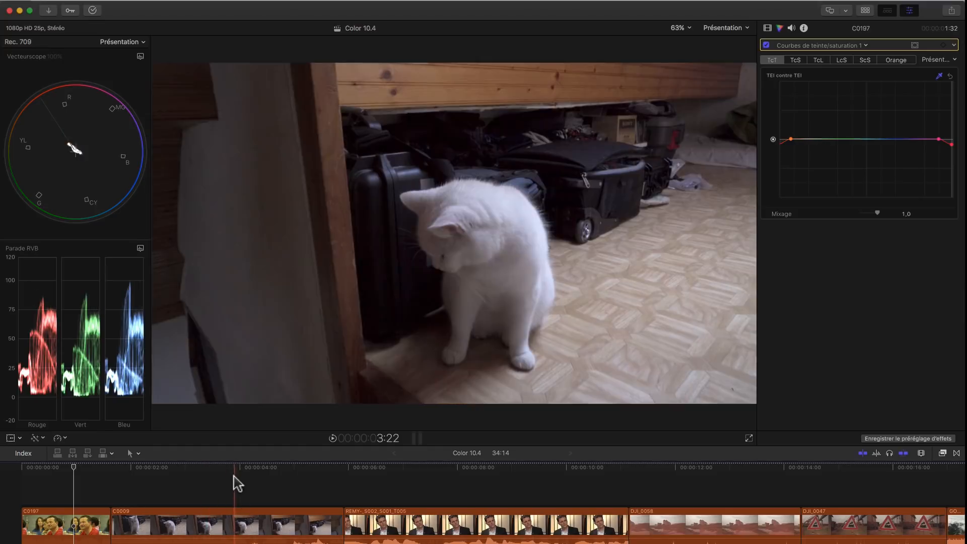
# Step: Select the cat clip C0009, add a Courbes de teinte/saturation correction to it and show its TEI contre SAT curve
pyautogui.click(234, 469)
pyautogui.click(234, 524)
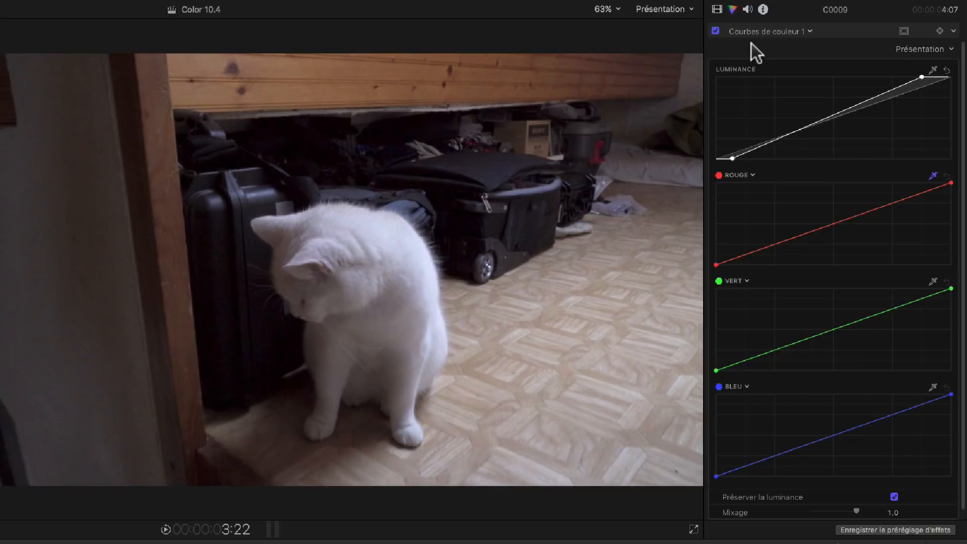
pyautogui.click(760, 31)
pyautogui.click(774, 119)
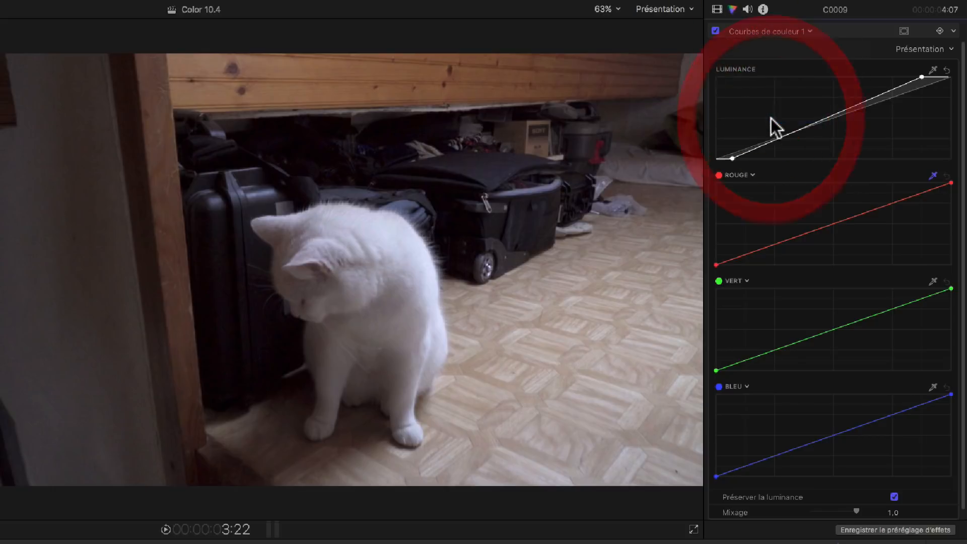
pyautogui.click(754, 49)
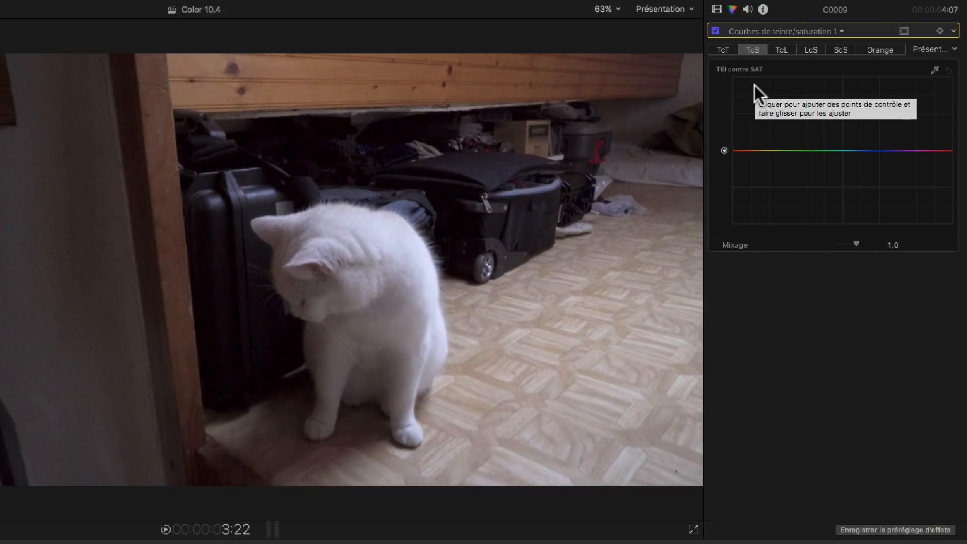
# Step: Sample the wooden board above the cat to place control points on the TEI contre SAT curve
pyautogui.click(935, 69)
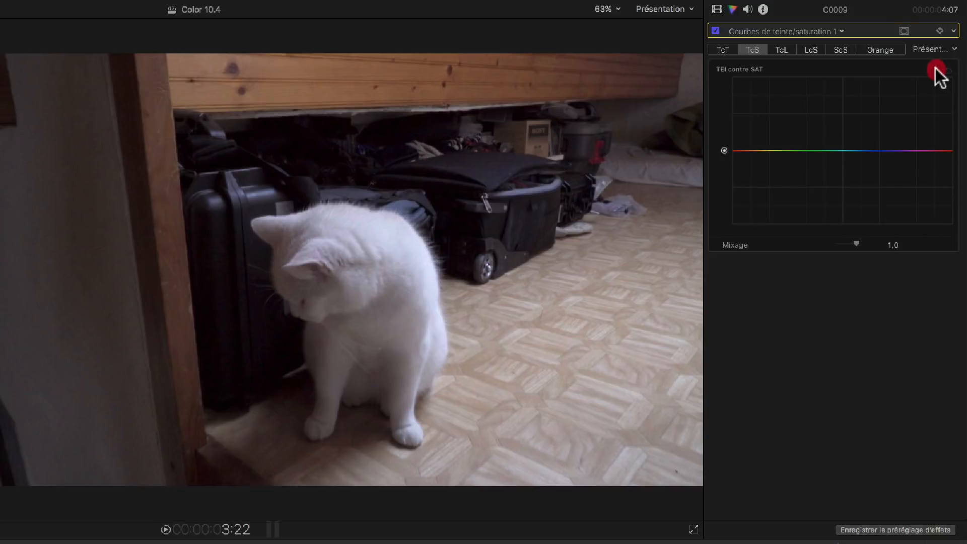
pyautogui.click(168, 79)
pyautogui.moveTo(171, 84); pyautogui.dragTo(179, 85)
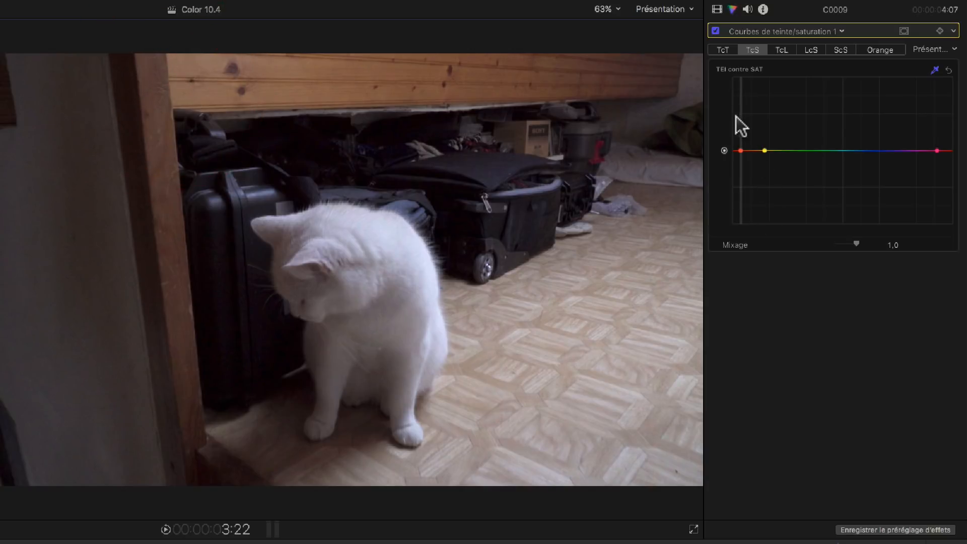
# Step: Raise the sampled orange-red point to saturate the wood, and move the neighbouring yellow and pink points closer to it
pyautogui.click(739, 150)
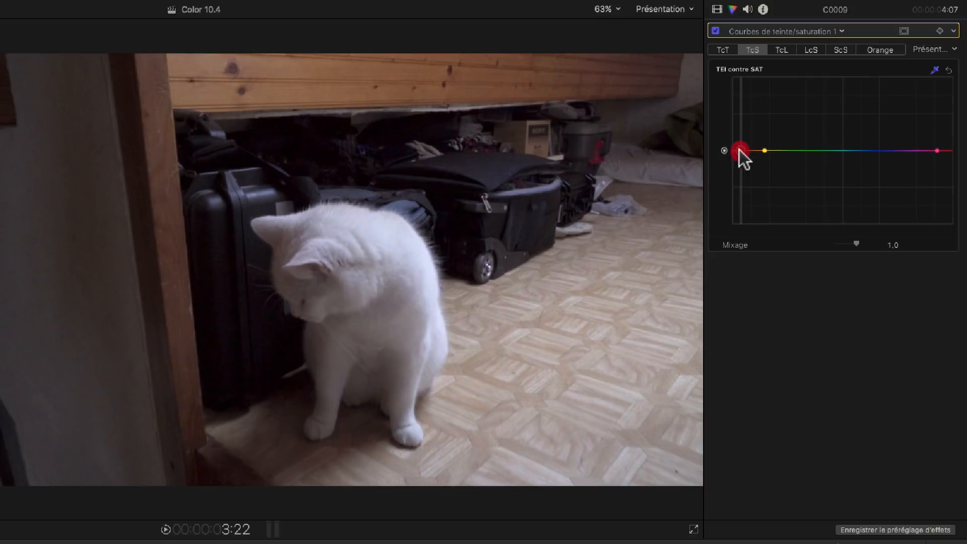
pyautogui.moveTo(740, 151)
pyautogui.mouseDown()
pyautogui.moveTo(741, 197)
pyautogui.moveTo(740, 137)
pyautogui.mouseUp()
pyautogui.click(740, 137)
pyautogui.click(764, 150)
pyautogui.click(940, 150)
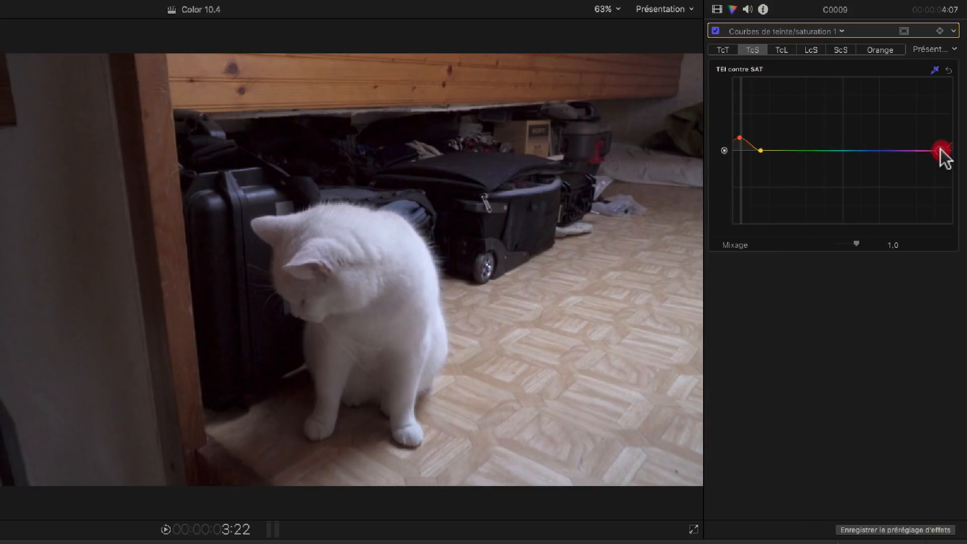
# Step: Shift the whole TEI contre SAT curve upward with its global offset control to increase the clip's overall saturation
pyautogui.click(722, 149)
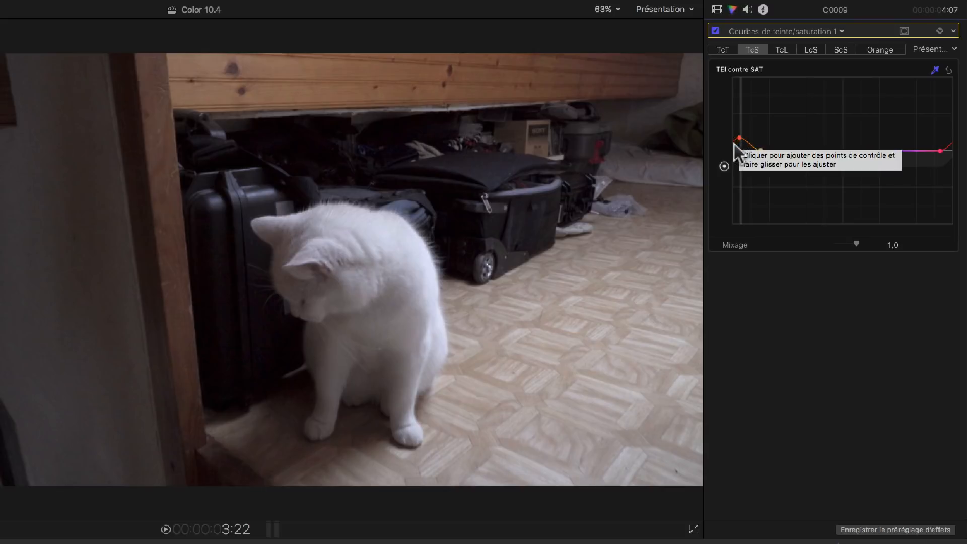
pyautogui.click(724, 147)
pyautogui.moveTo(724, 144); pyautogui.dragTo(724, 130)
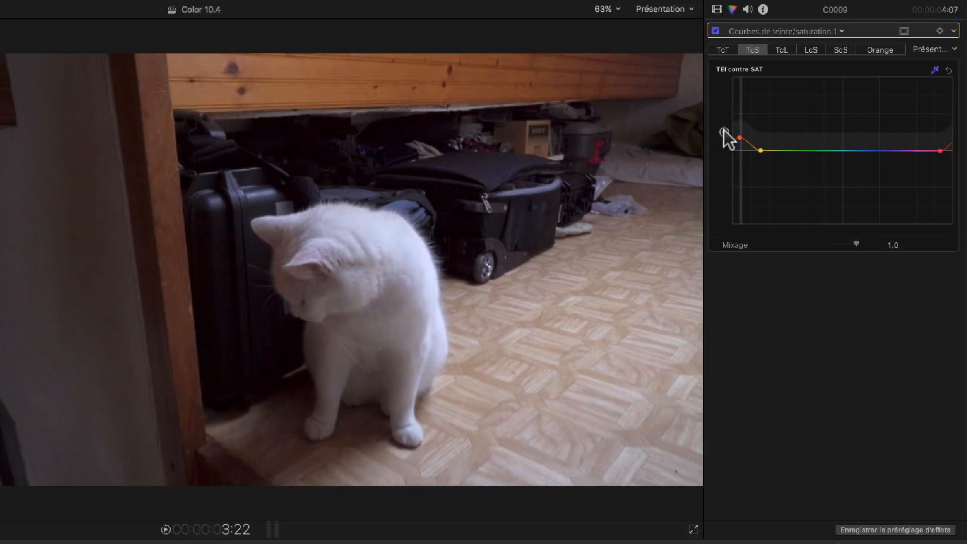
pyautogui.click(723, 131)
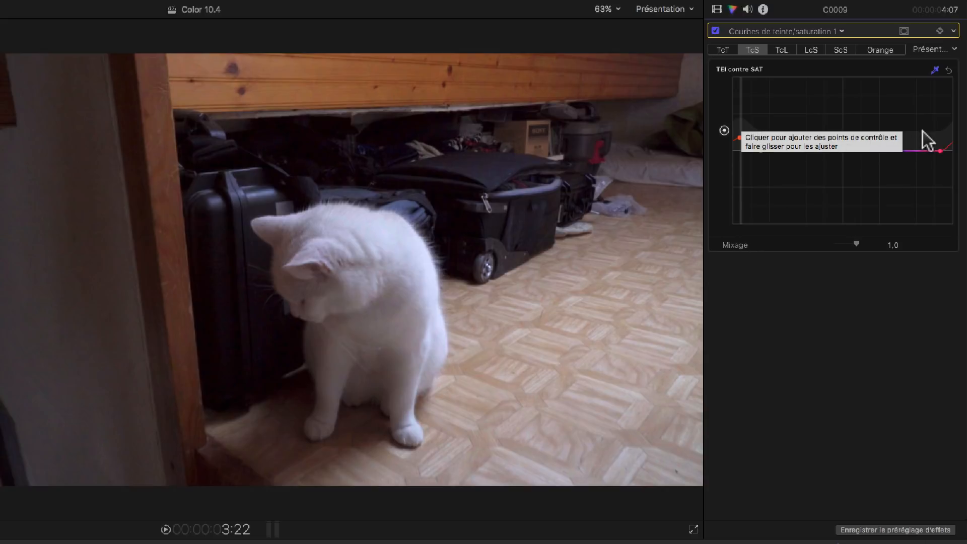
pyautogui.click(488, 374)
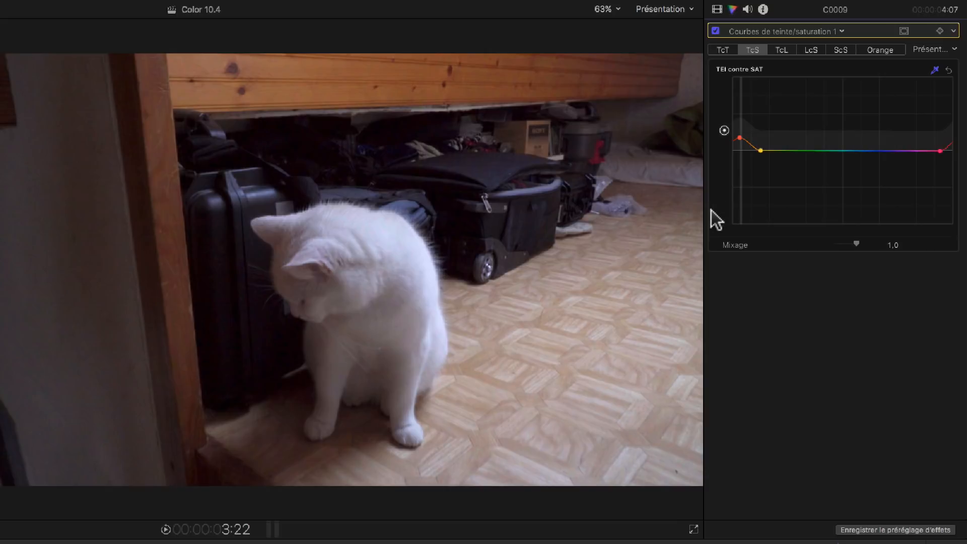
# Step: Compare the cat clip with and without the saturation correction, leaving the correction enabled
pyautogui.click(716, 30)
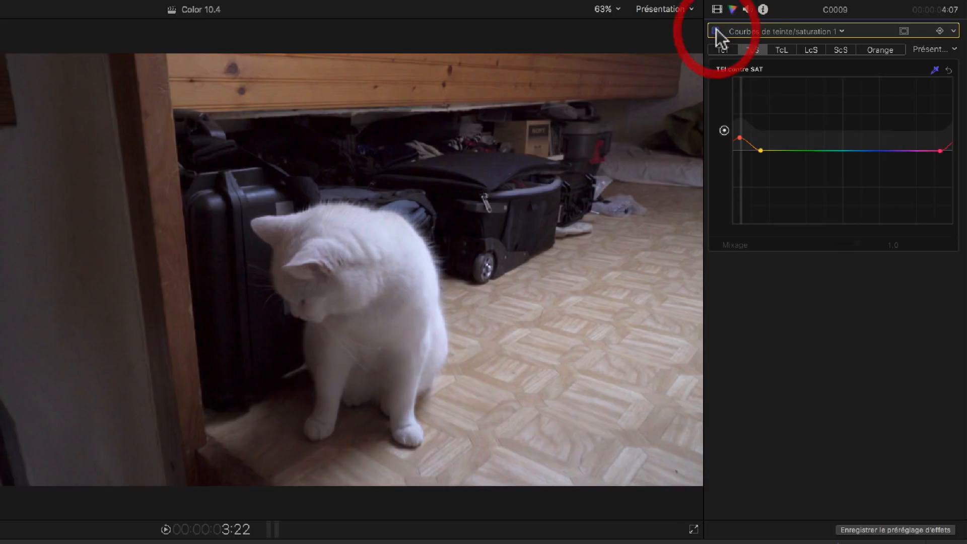
pyautogui.click(716, 30)
pyautogui.click(715, 30)
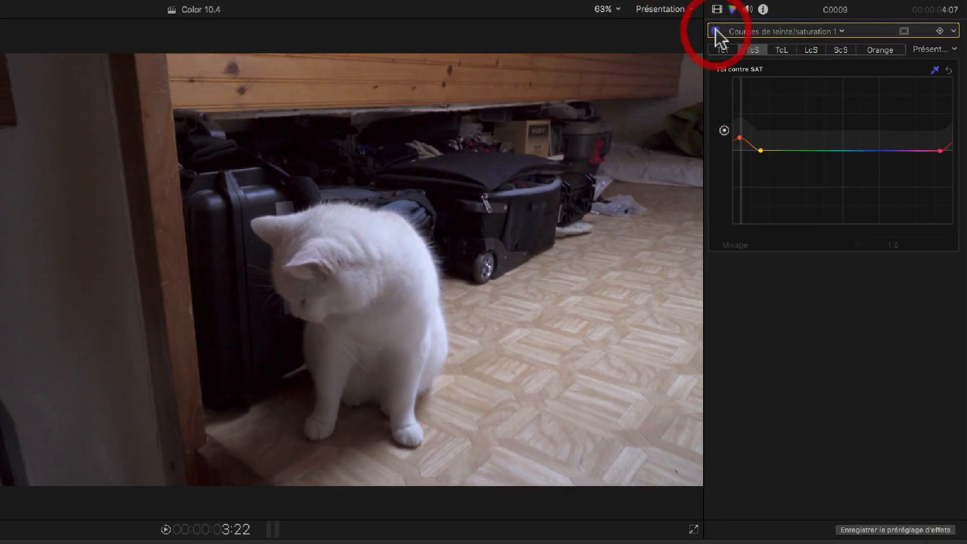
pyautogui.click(716, 31)
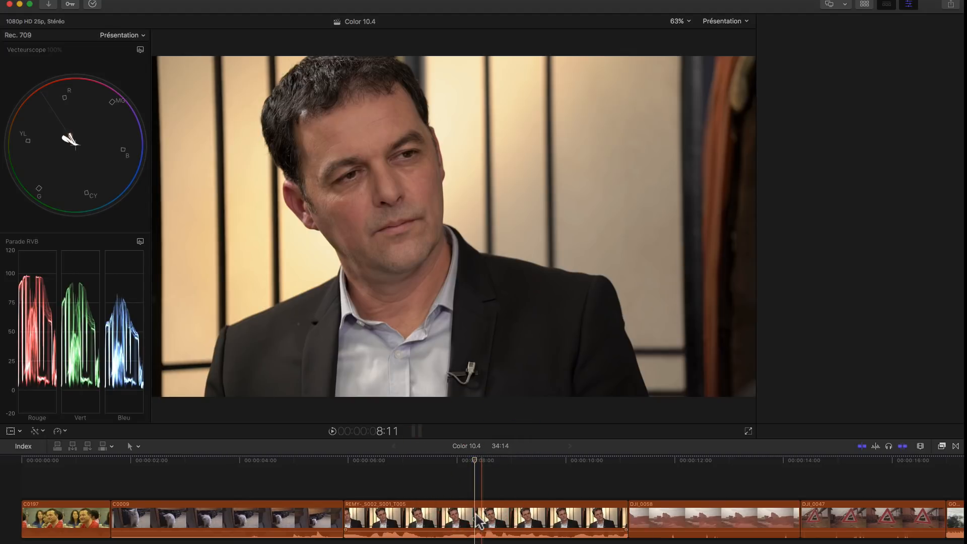
# Step: Select the interview clip of the man in the suit, add Courbes de teinte/saturation and show its ORANGE contre SAT curve
pyautogui.click(478, 519)
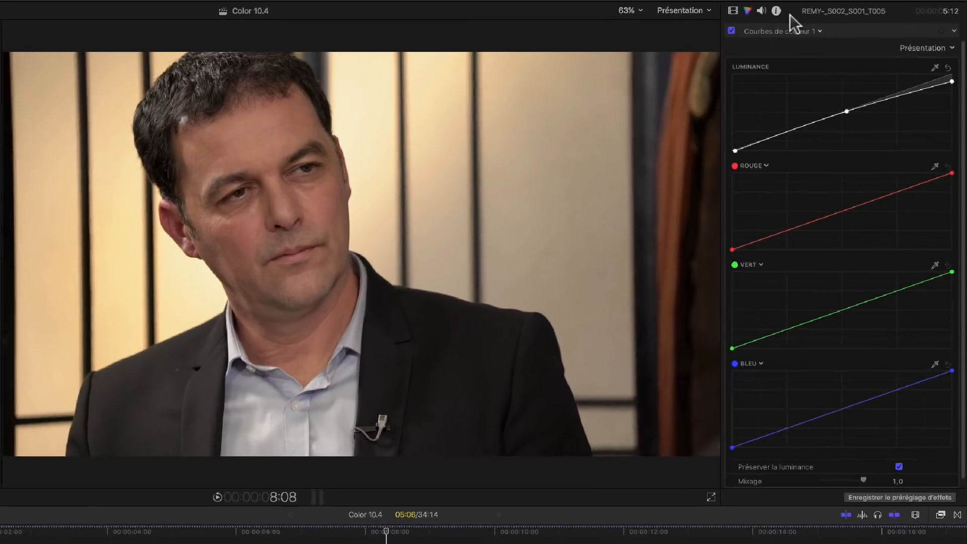
pyautogui.click(784, 29)
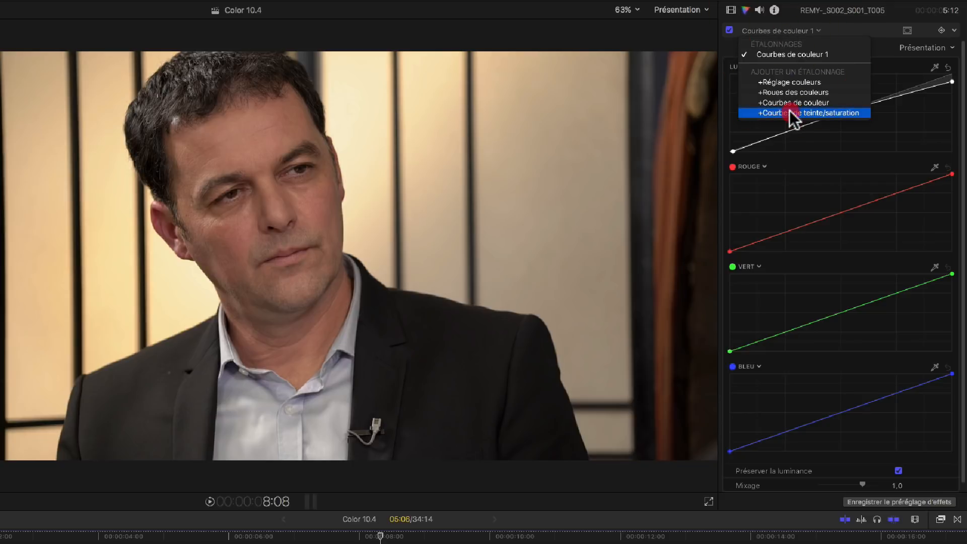
pyautogui.click(790, 112)
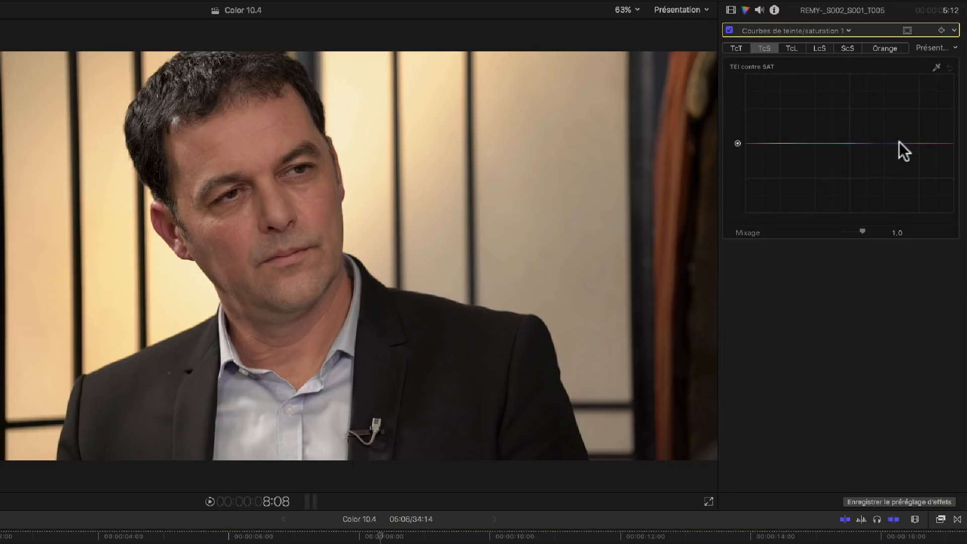
pyautogui.click(883, 48)
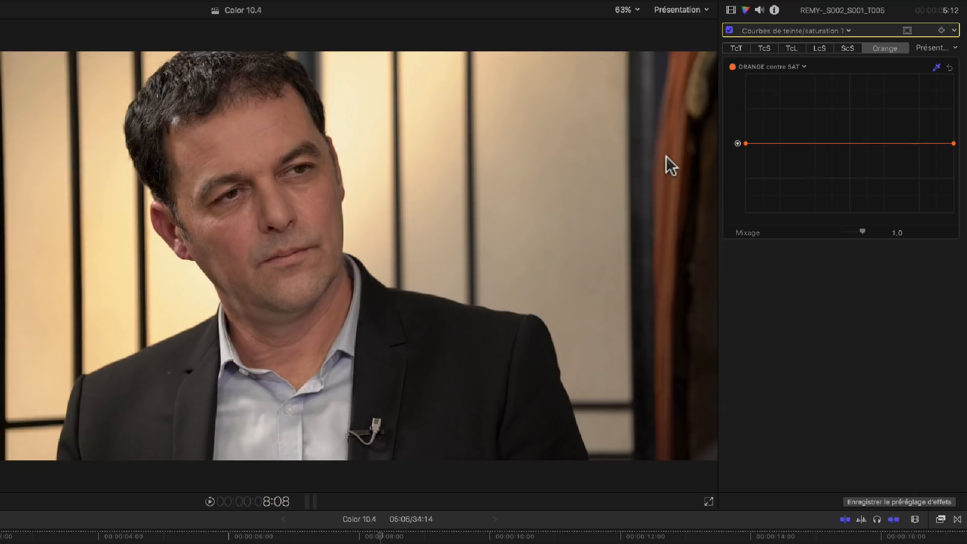
# Step: Lower the ORANGE contre SAT curve's global offset slightly to desaturate the clip, and sample the man's cheek as the target colour
pyautogui.moveTo(736, 143); pyautogui.dragTo(734, 155)
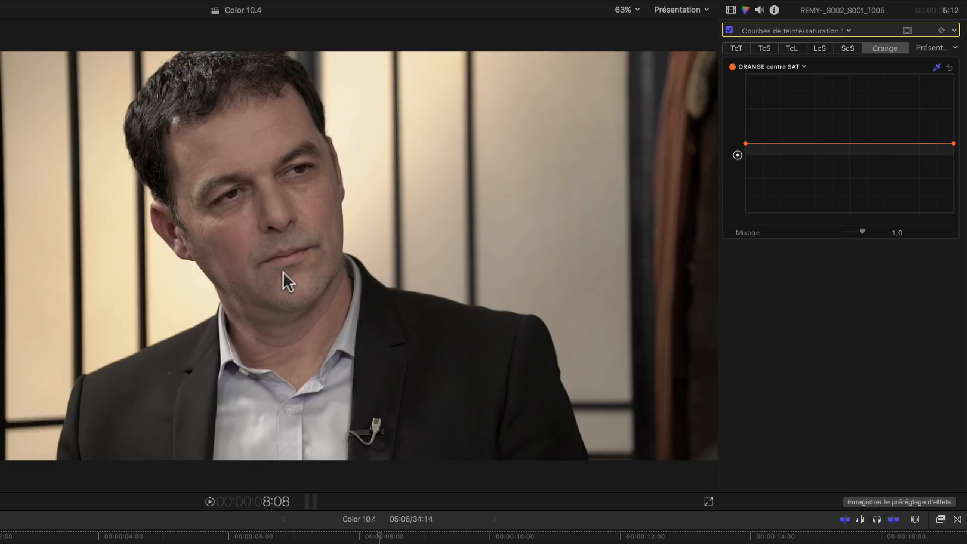
pyautogui.click(937, 67)
pyautogui.moveTo(241, 123); pyautogui.dragTo(296, 199)
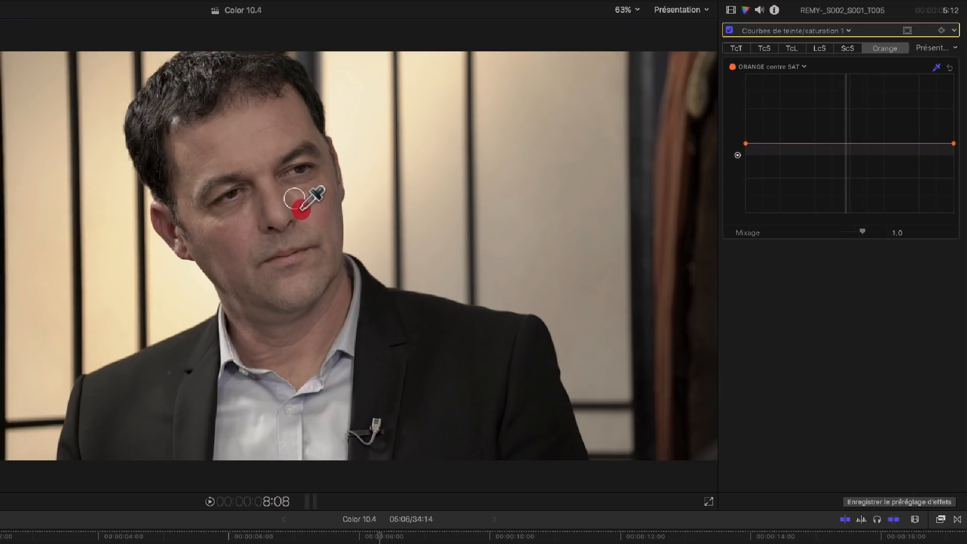
pyautogui.click(230, 243)
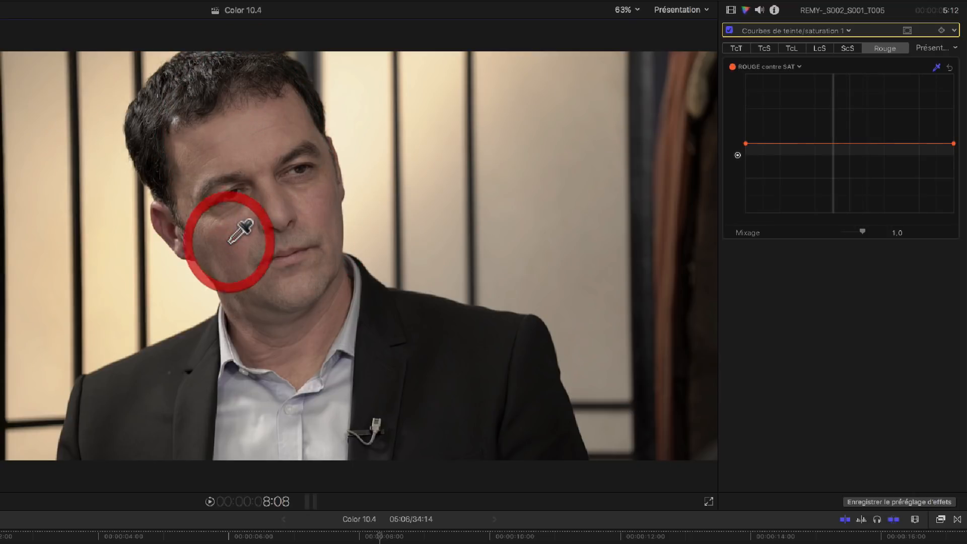
# Step: Add control points to the ROUGE contre SAT curve at the sampled cheek and forehead brightness, plus one just beyond the forehead level
pyautogui.click(833, 144)
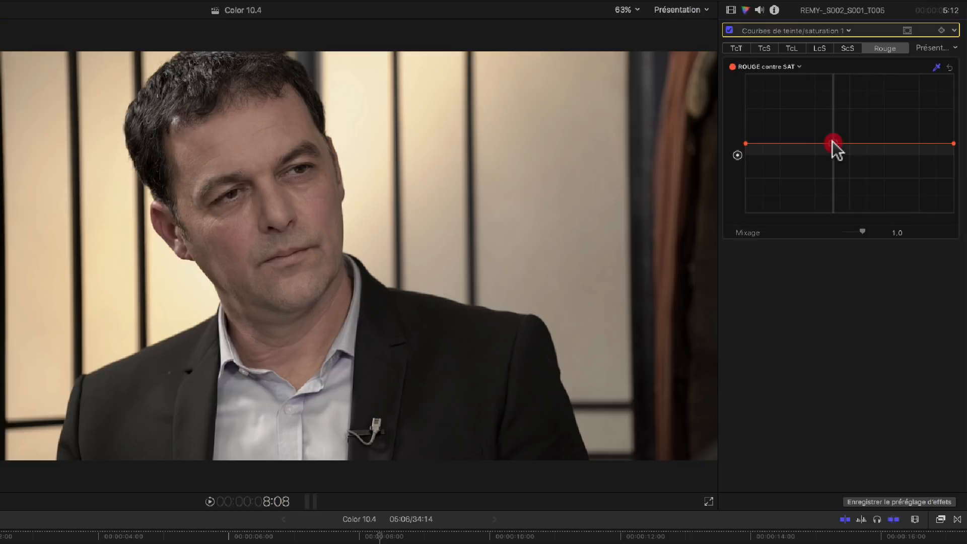
pyautogui.click(257, 143)
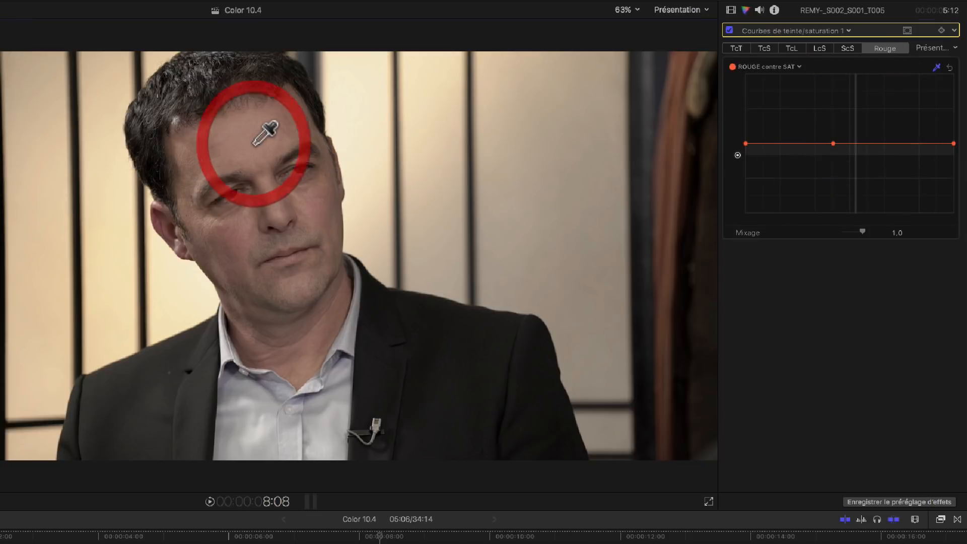
pyautogui.click(857, 144)
pyautogui.click(867, 143)
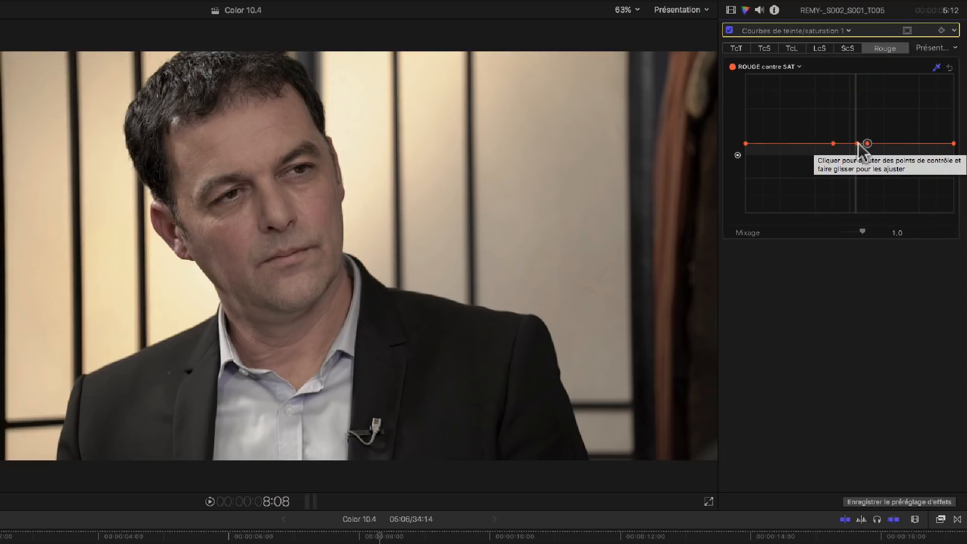
pyautogui.click(857, 145)
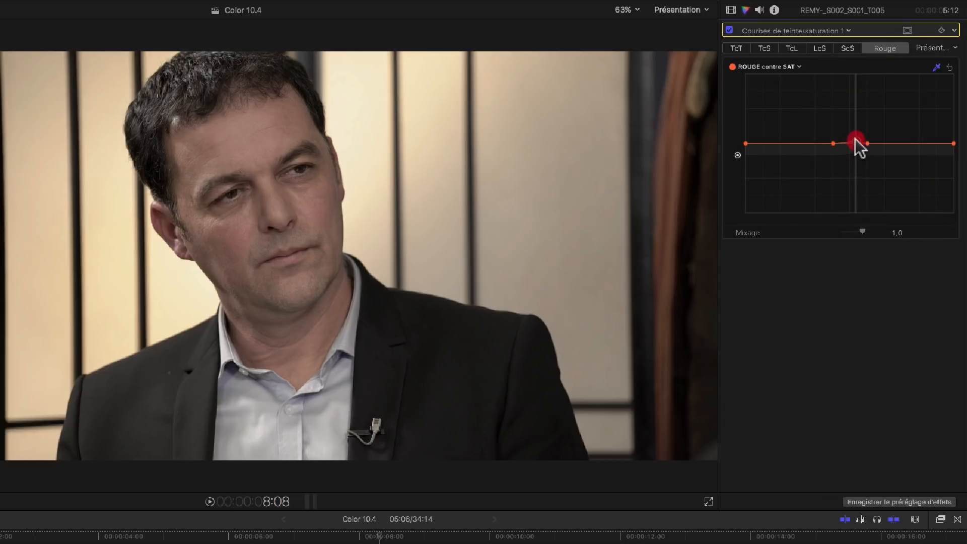
# Step: Raise the point at the forehead brightness to resaturate the skin, and shape the curve into a smooth bump with surrounding points
pyautogui.moveTo(855, 136)
pyautogui.mouseDown()
pyautogui.moveTo(856, 128)
pyautogui.moveTo(869, 139)
pyautogui.moveTo(824, 143)
pyautogui.moveTo(870, 134)
pyautogui.mouseUp()
pyautogui.click(868, 143)
pyautogui.click(888, 144)
pyautogui.click(838, 135)
pyautogui.click(839, 133)
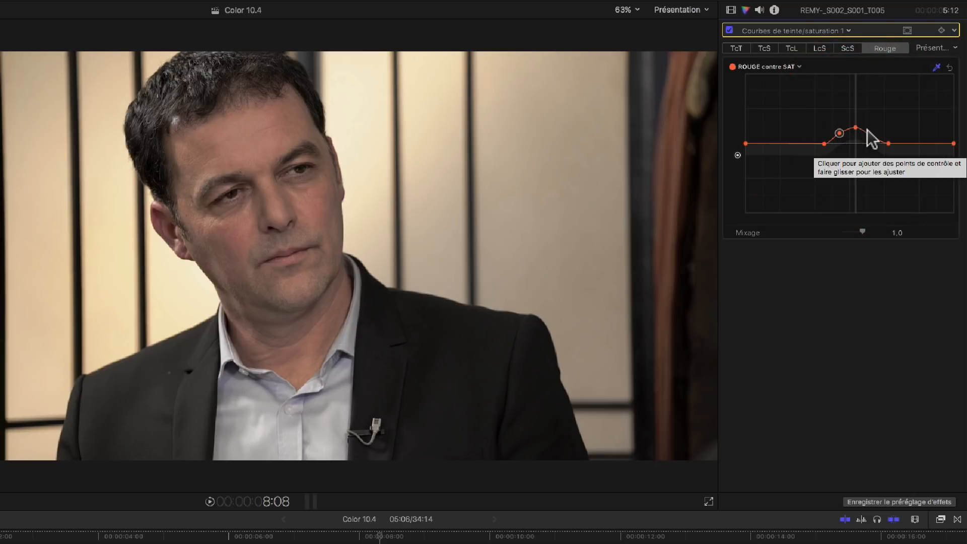
# Step: Raise the bump's peak and both shoulder points to round it out, and compare the clip with and without the correction
pyautogui.moveTo(856, 127); pyautogui.dragTo(856, 120)
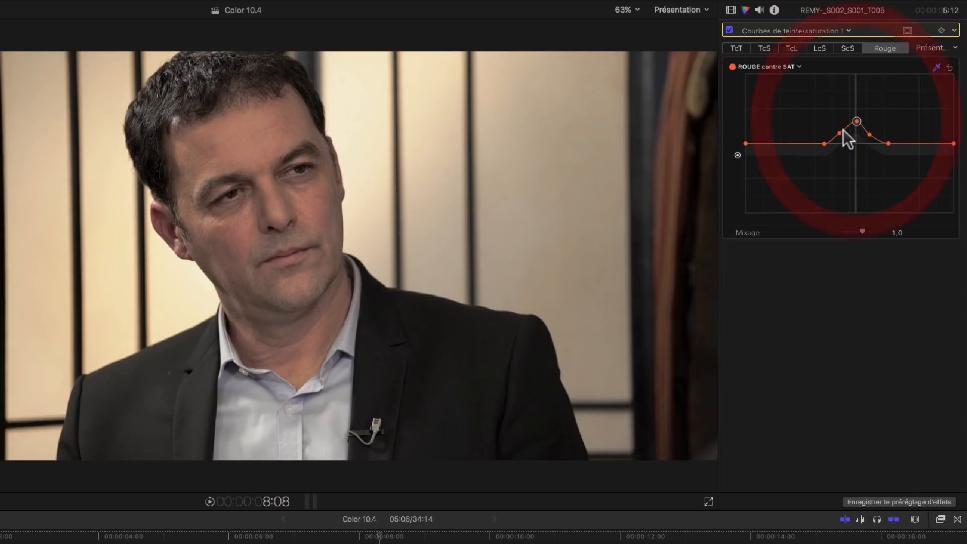
pyautogui.click(839, 133)
pyautogui.moveTo(870, 135); pyautogui.dragTo(874, 127)
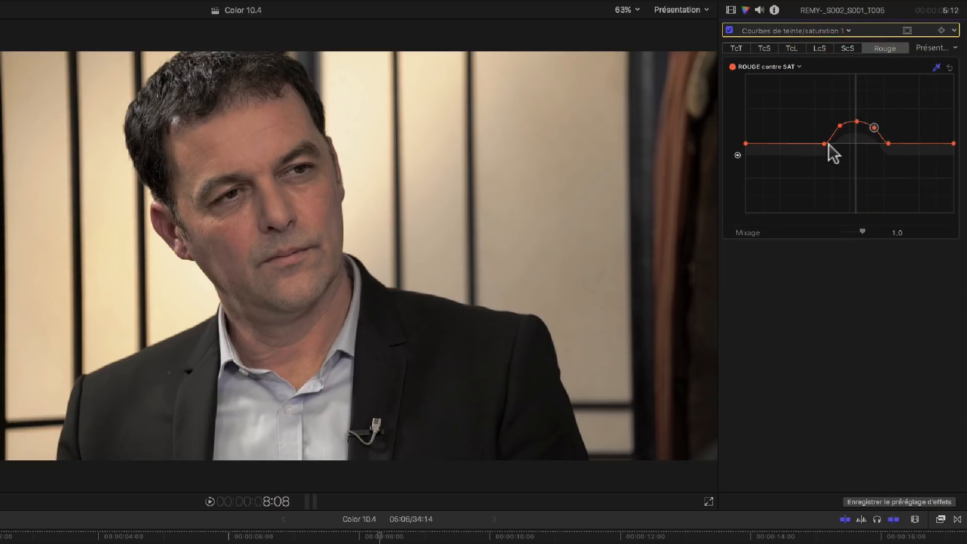
pyautogui.click(730, 30)
pyautogui.click(730, 30)
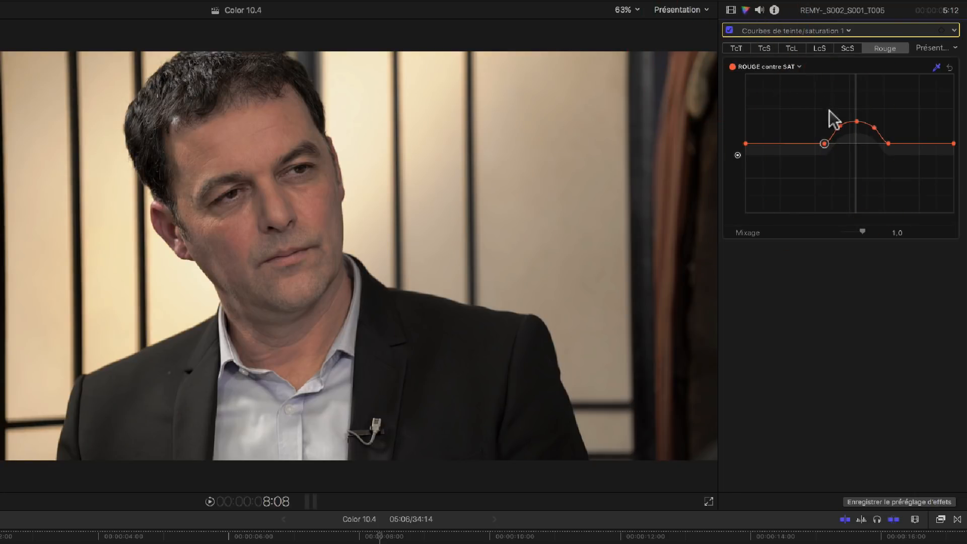
# Step: Push the whole skin-tone bump slightly higher and compare the result against the uncorrected clip
pyautogui.moveTo(840, 125)
pyautogui.mouseDown()
pyautogui.moveTo(855, 115)
pyautogui.moveTo(876, 122)
pyautogui.moveTo(839, 122)
pyautogui.mouseUp()
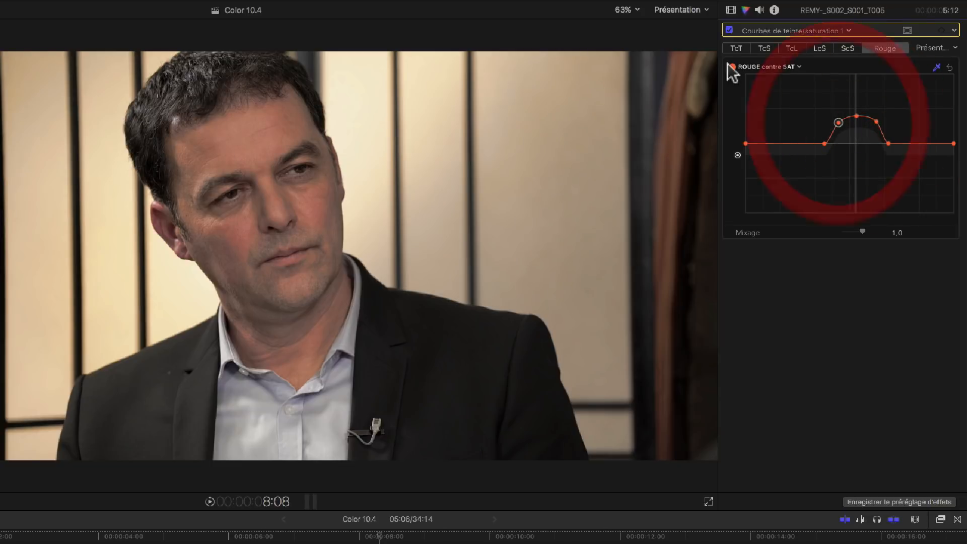
pyautogui.click(729, 30)
pyautogui.click(729, 29)
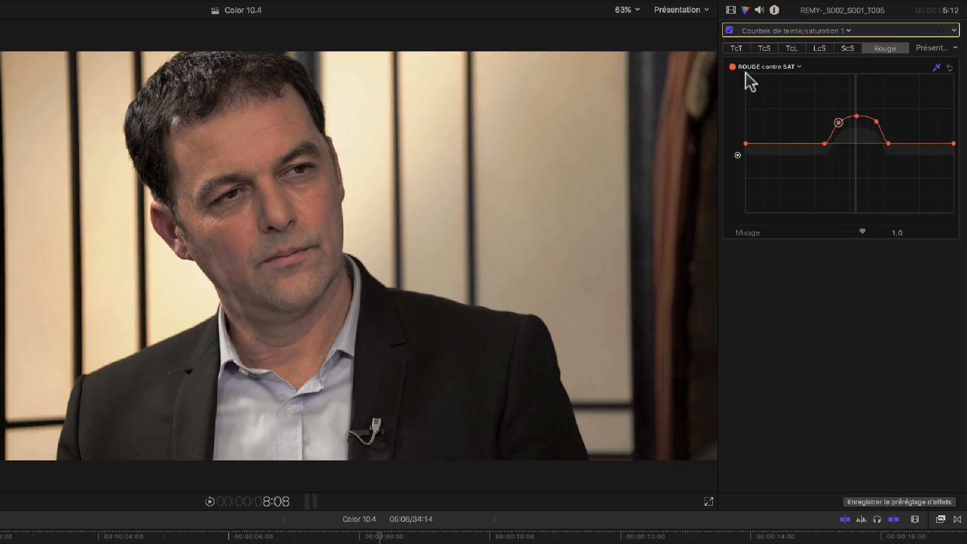
# Step: Shift the saturation curve's target colour from orange-red to a purer red, and compare the clip with and without the correction
pyautogui.click(733, 66)
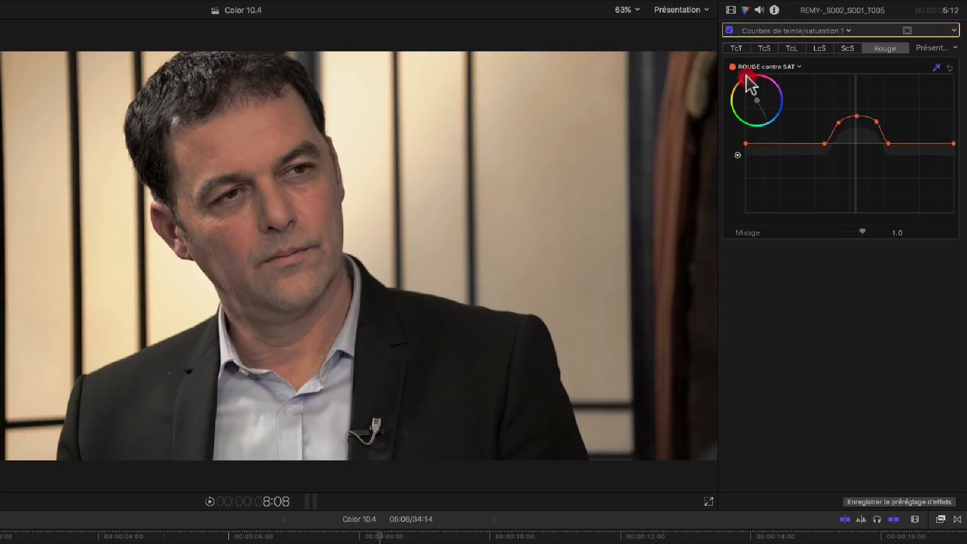
pyautogui.moveTo(747, 76)
pyautogui.mouseDown()
pyautogui.moveTo(759, 77)
pyautogui.moveTo(712, 109)
pyautogui.moveTo(741, 81)
pyautogui.moveTo(759, 87)
pyautogui.mouseUp()
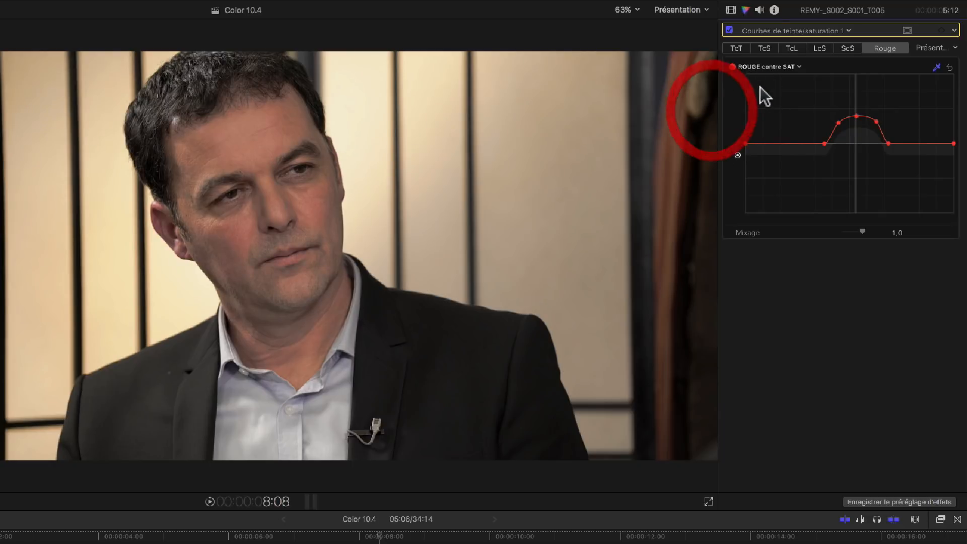
pyautogui.click(729, 30)
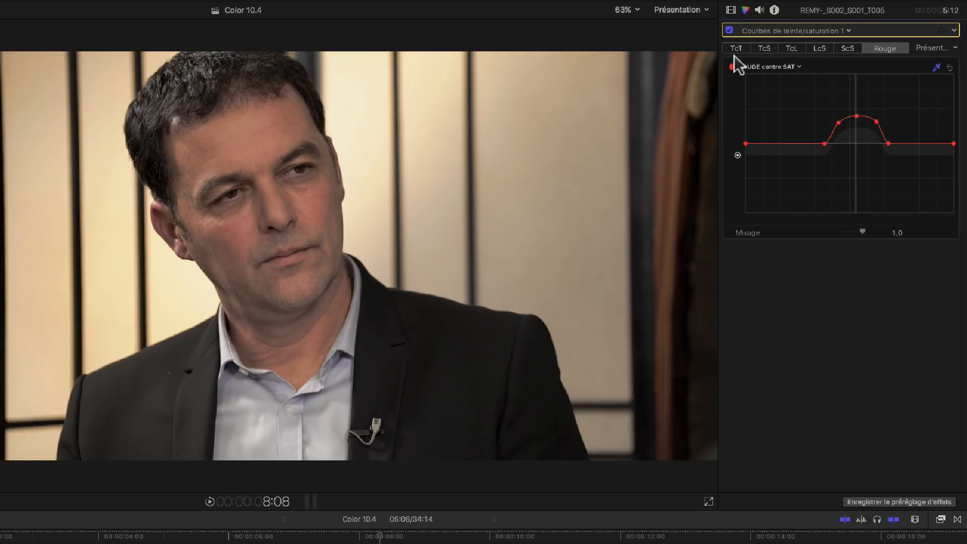
pyautogui.click(729, 30)
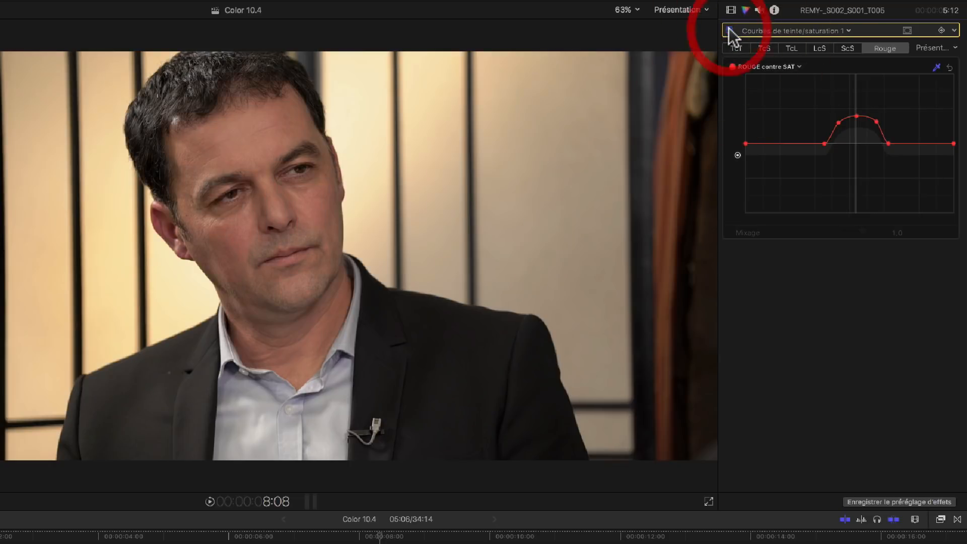
pyautogui.click(729, 30)
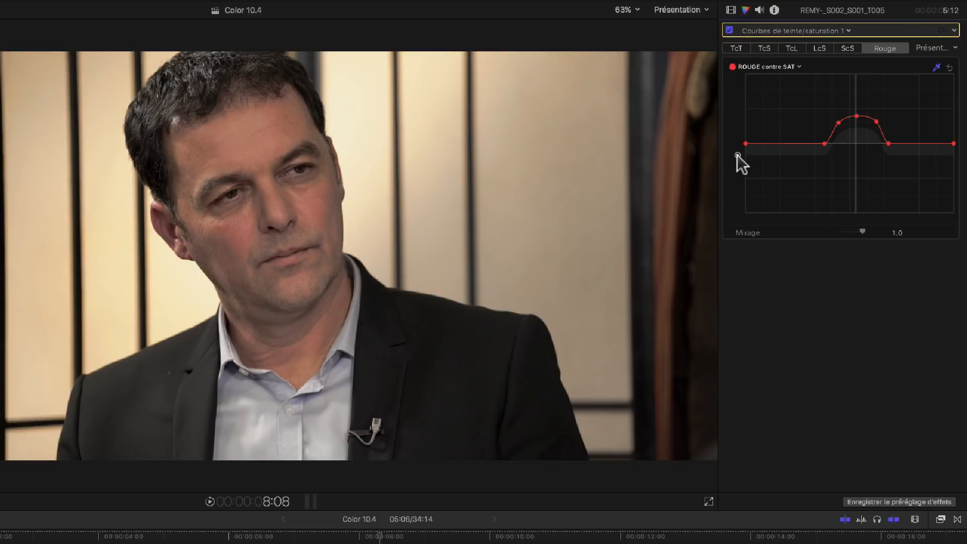
# Step: Fine-tune the global offset and the bump's shoulder points on the ROUGE contre SAT curve, and compare with the uncorrected clip
pyautogui.moveTo(738, 154)
pyautogui.mouseDown()
pyautogui.moveTo(737, 169)
pyautogui.moveTo(740, 154)
pyautogui.mouseUp()
pyautogui.click(839, 122)
pyautogui.moveTo(839, 121); pyautogui.dragTo(877, 123)
pyautogui.click(837, 118)
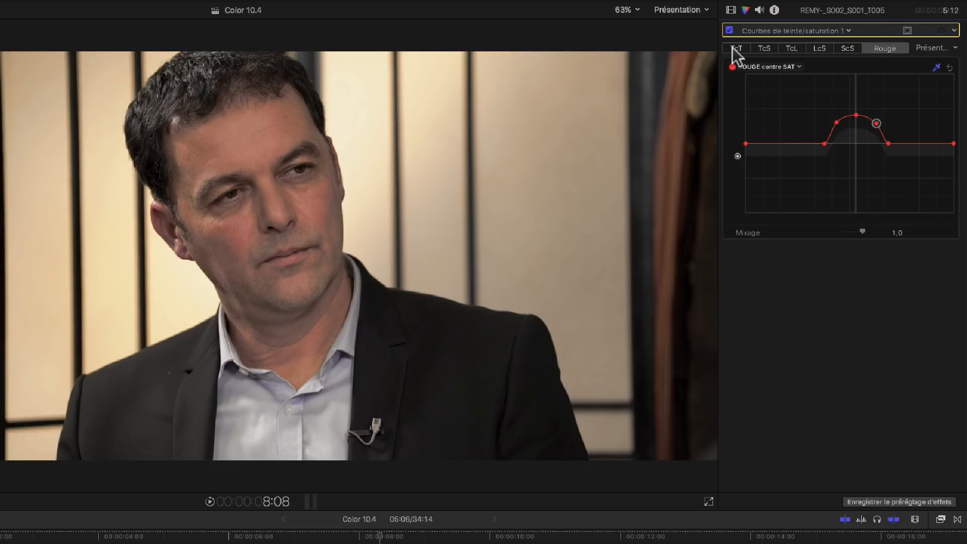
pyautogui.click(729, 28)
pyautogui.click(729, 29)
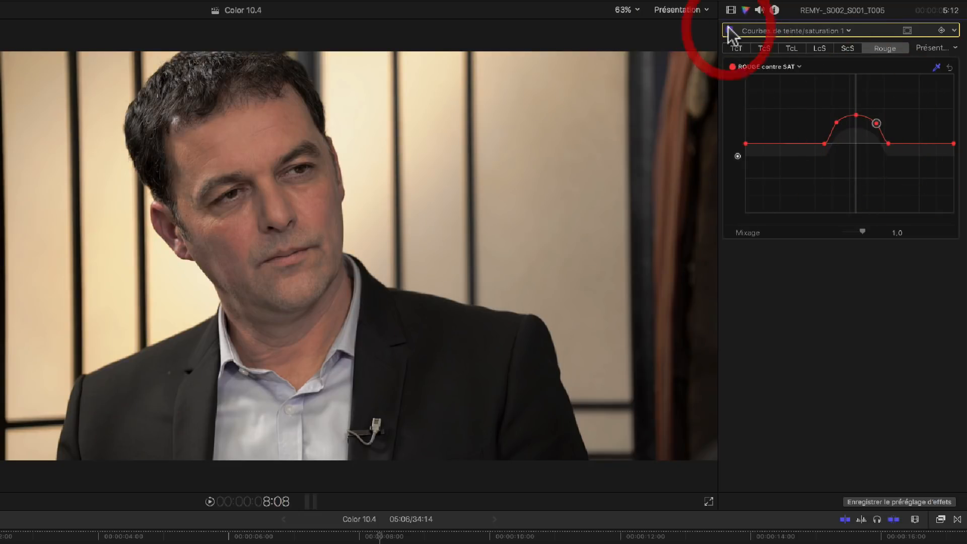